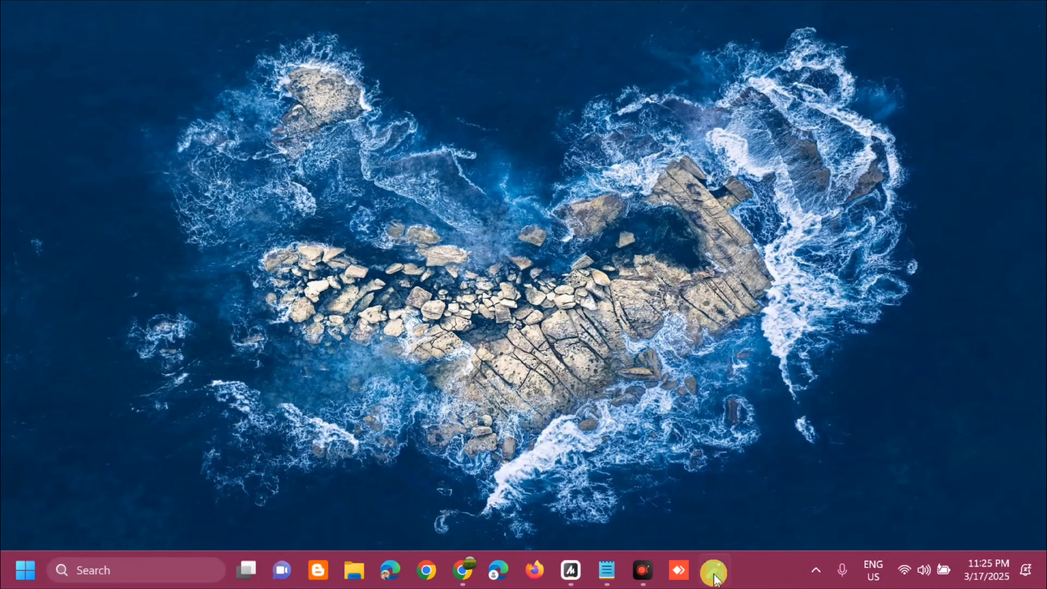
Open the Services console by running services.msc
{"action": "left_click", "coordinate": [715, 570]}
{"action": "key", "text": "super+r"}
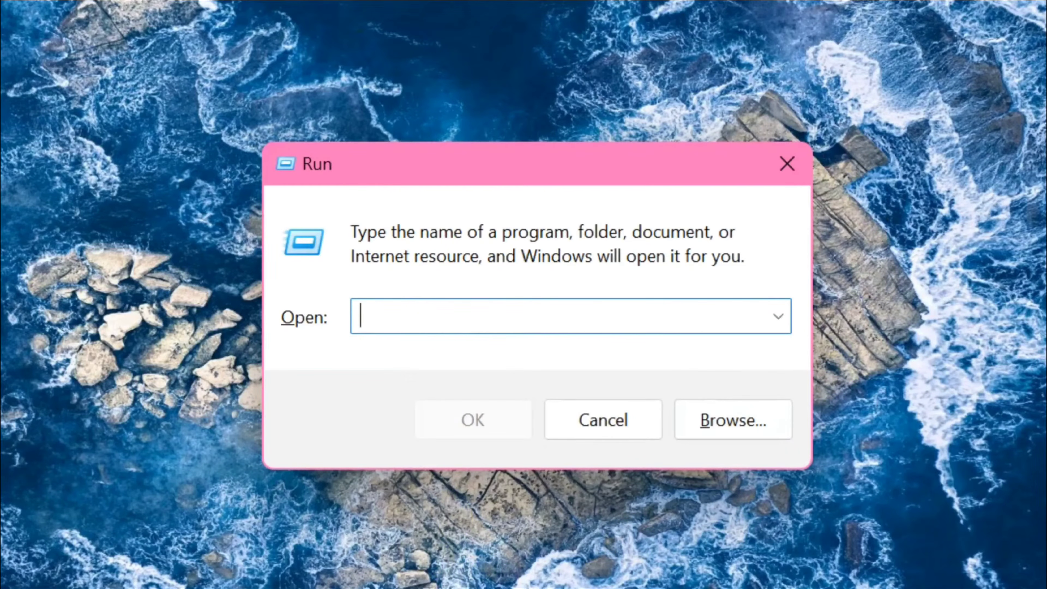
{"action": "type", "text": "s"}
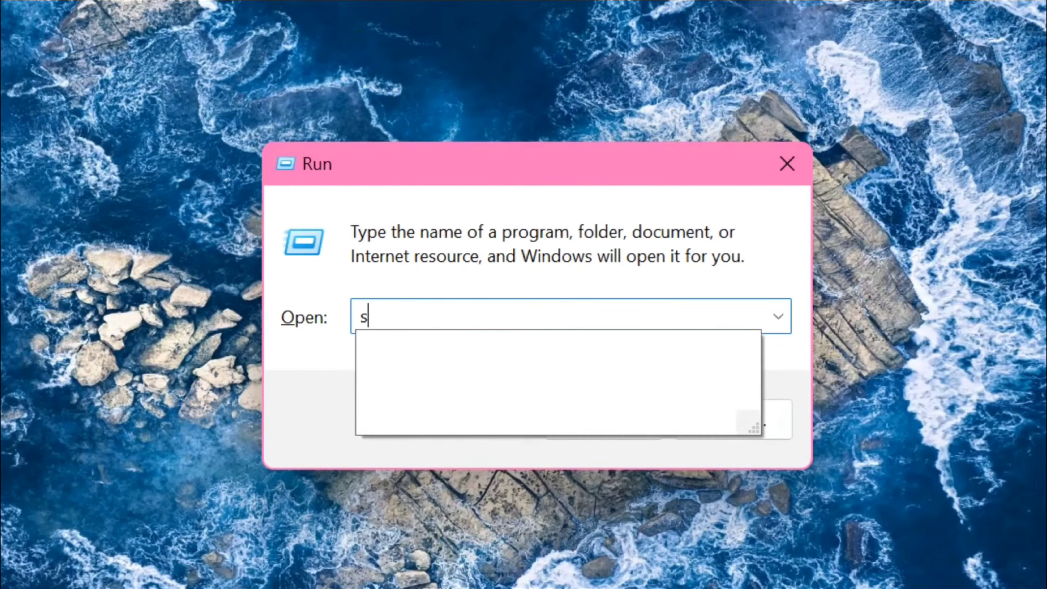
{"action": "type", "text": "ervices.msc"}
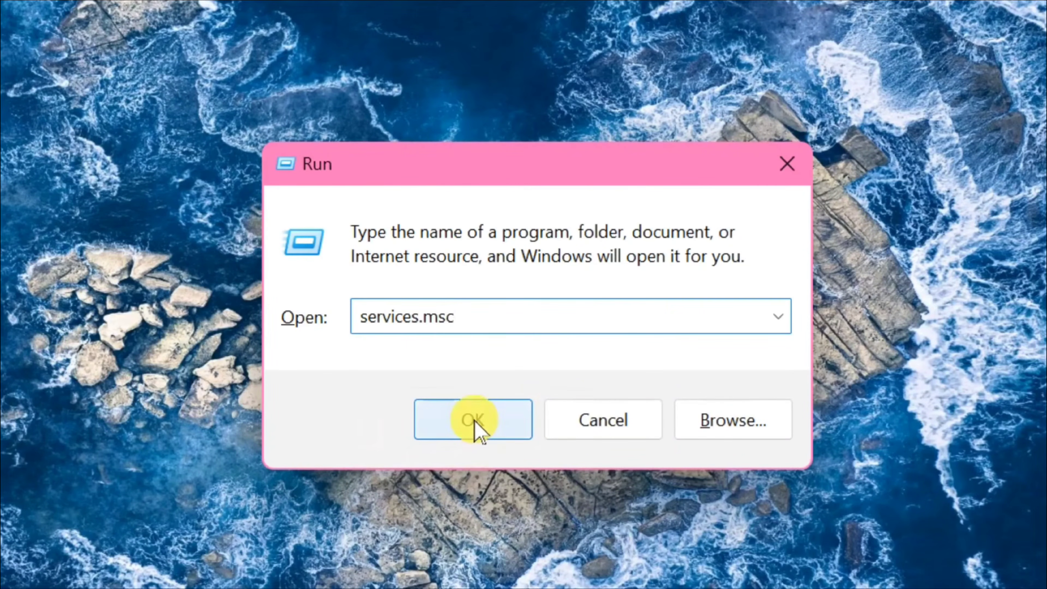
{"action": "left_click", "coordinate": [465, 422]}
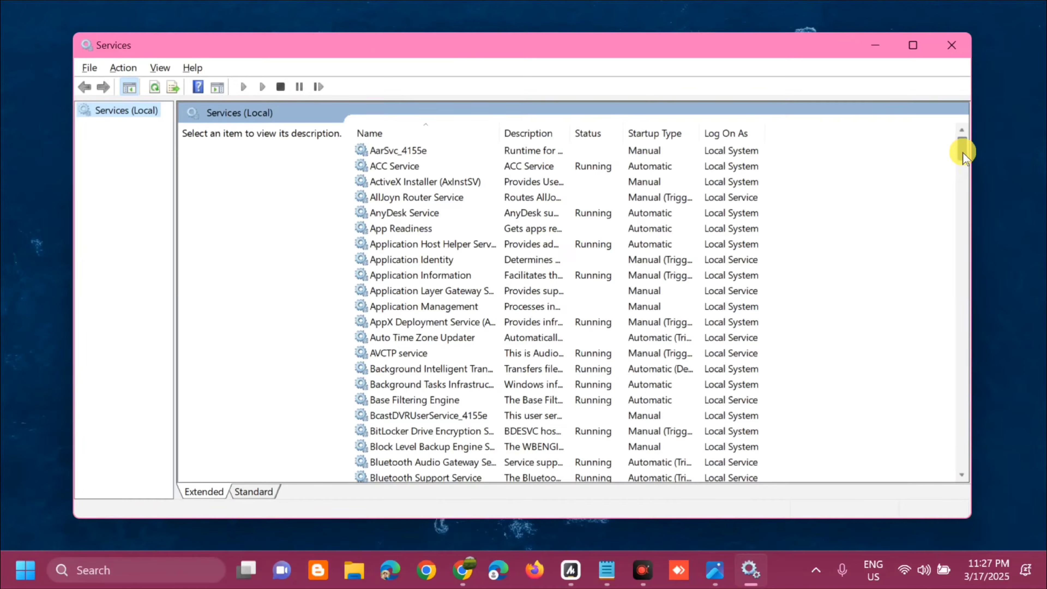
Find the Microsoft Account Sign-in Assistant service and open its properties
{"action": "left_click_drag", "start_coordinate": [963, 153], "coordinate": [949, 290]}
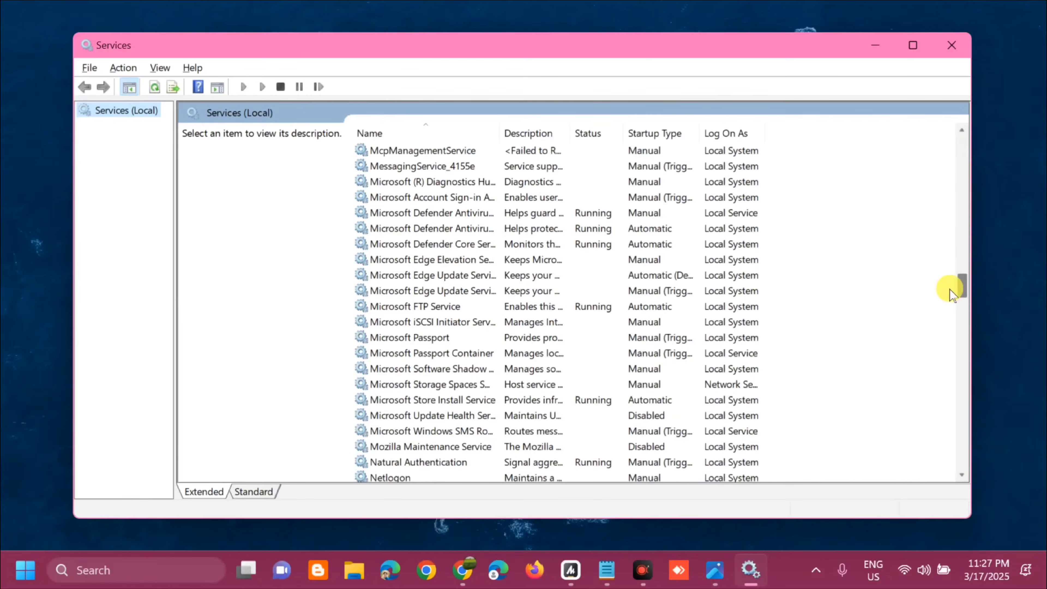
{"action": "right_click", "coordinate": [503, 197]}
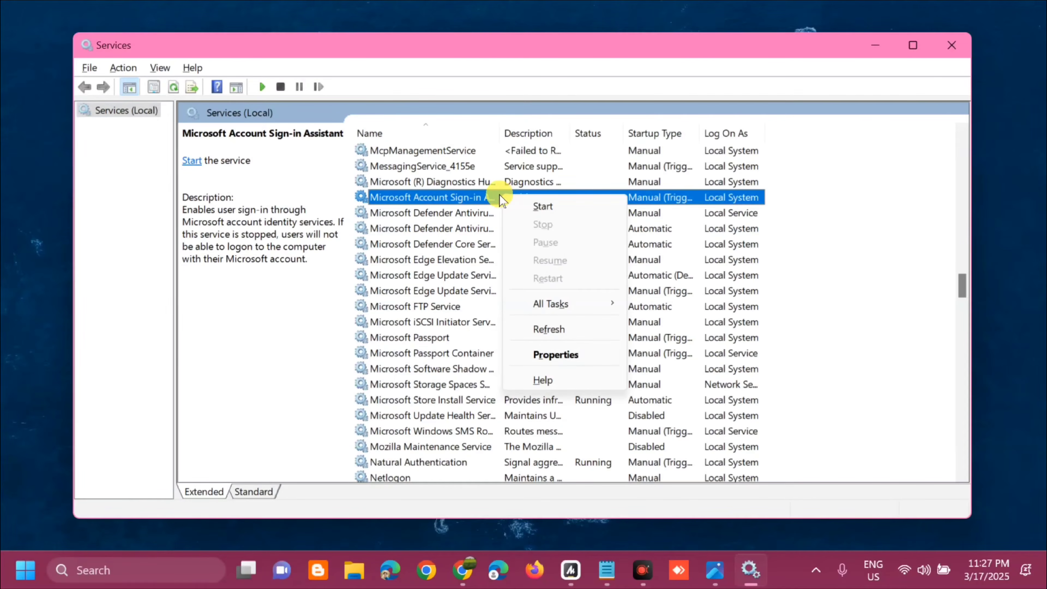
{"action": "double_click", "coordinate": [499, 195]}
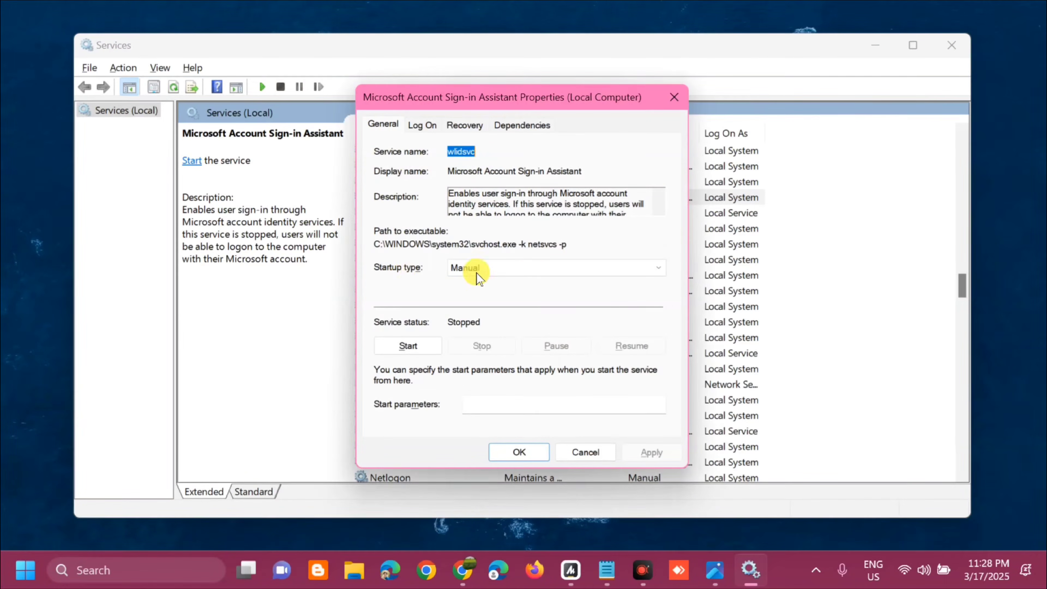
Set the Microsoft Account Sign-in Assistant's startup type to Automatic and start the service, applying the change and closing the Services console
{"action": "left_click", "coordinate": [651, 268]}
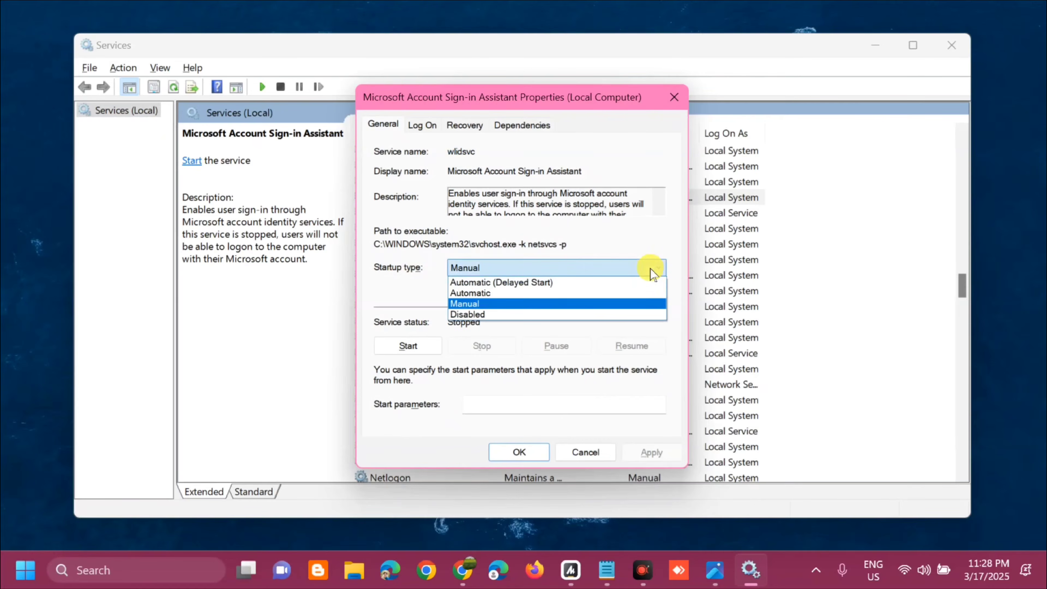
{"action": "left_click", "coordinate": [522, 294]}
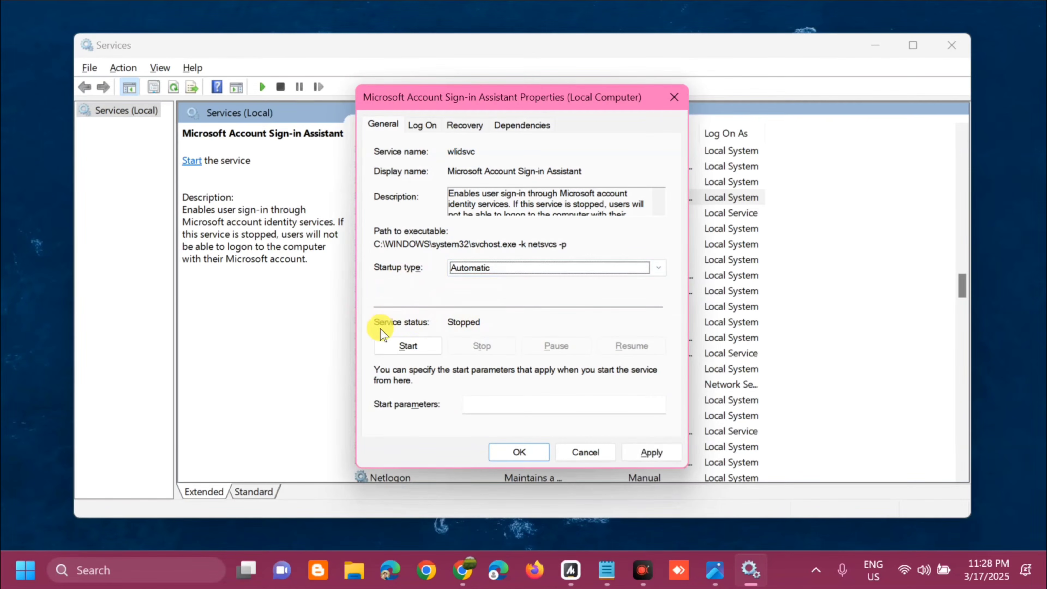
{"action": "left_click", "coordinate": [409, 347]}
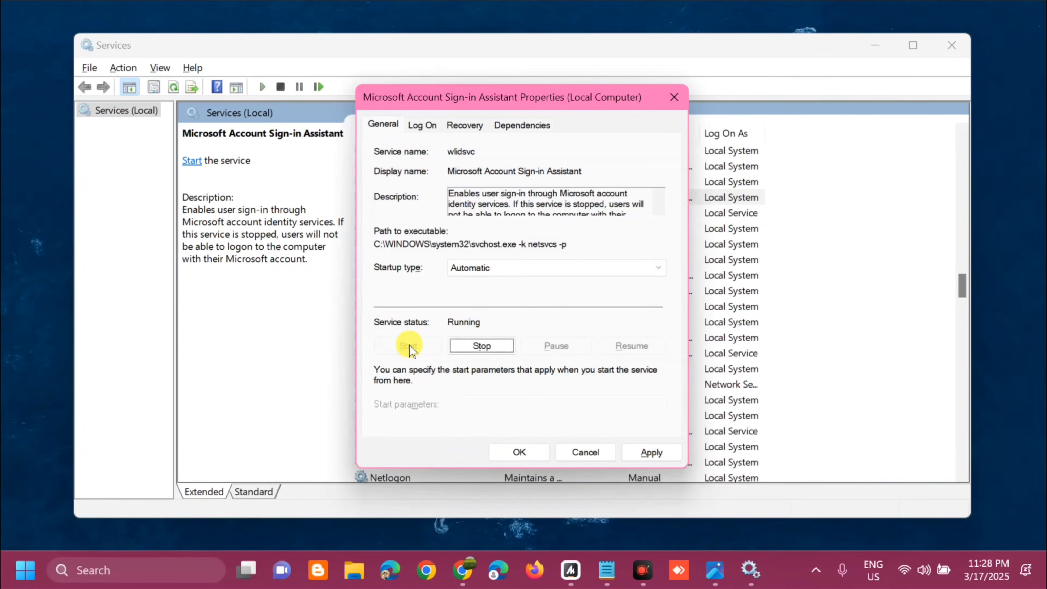
{"action": "left_click", "coordinate": [655, 452]}
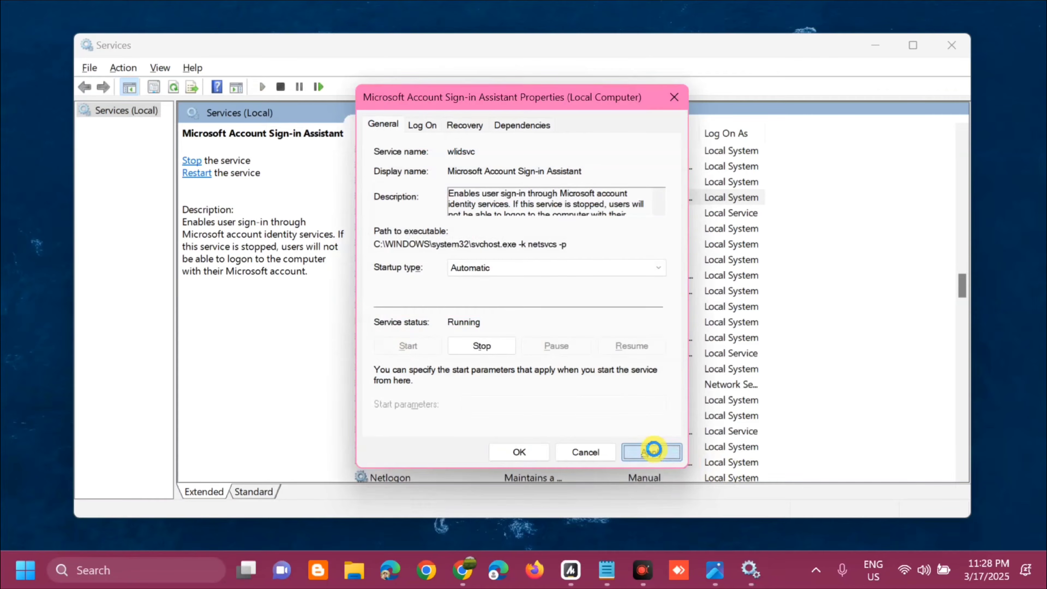
{"action": "left_click", "coordinate": [516, 451]}
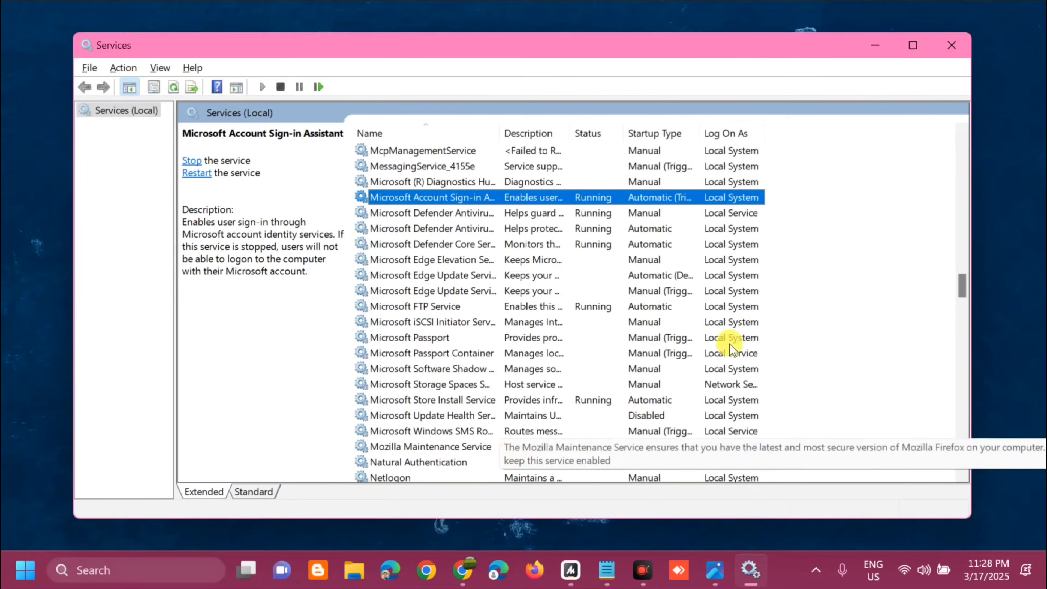
{"action": "left_click", "coordinate": [949, 48]}
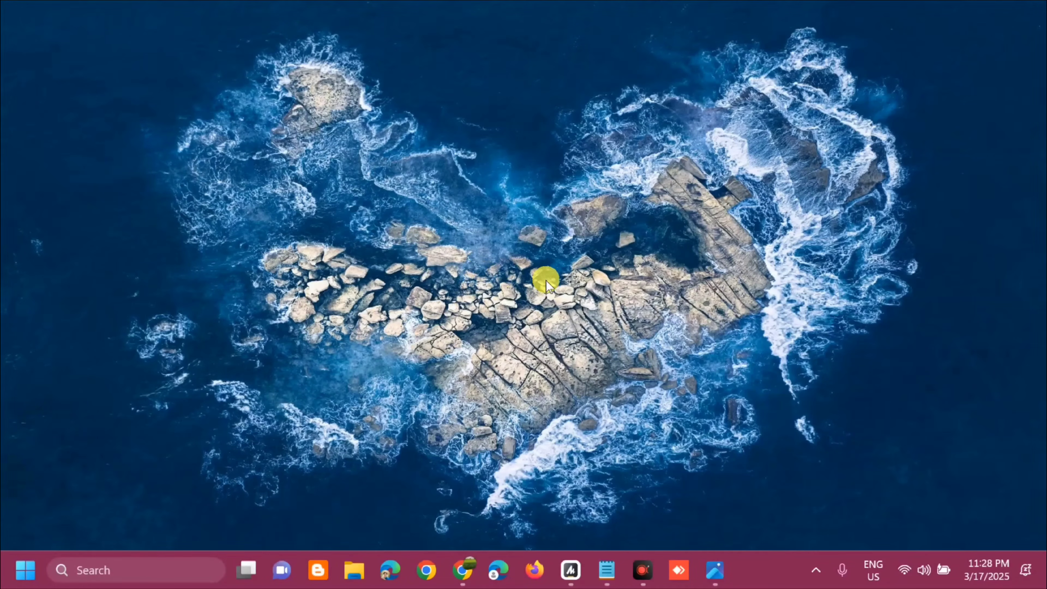
Search for "settings" and open the Windows Settings app
{"action": "left_click", "coordinate": [26, 574]}
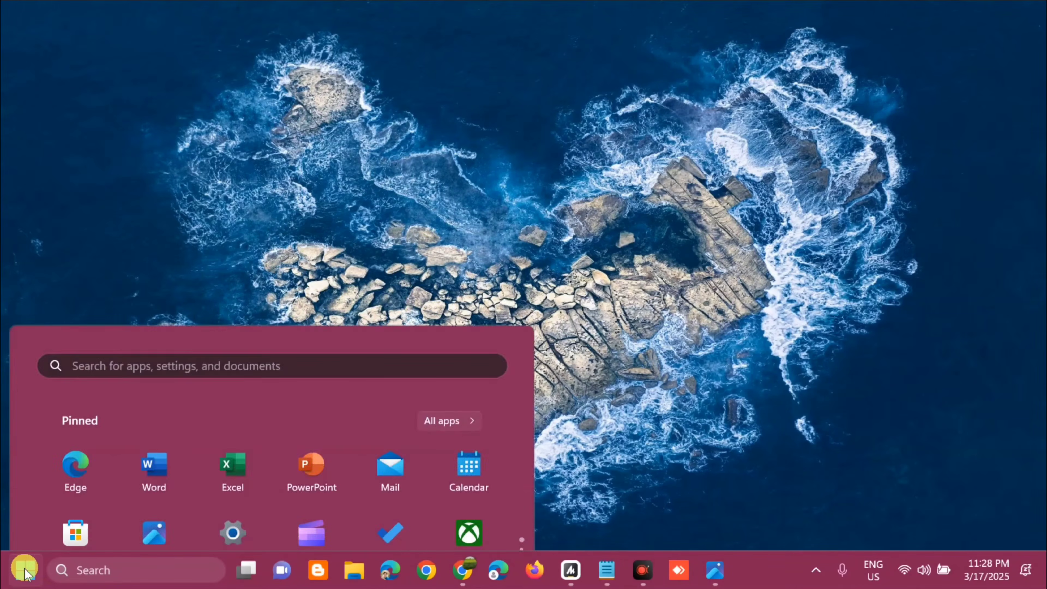
{"action": "left_click", "coordinate": [143, 77]}
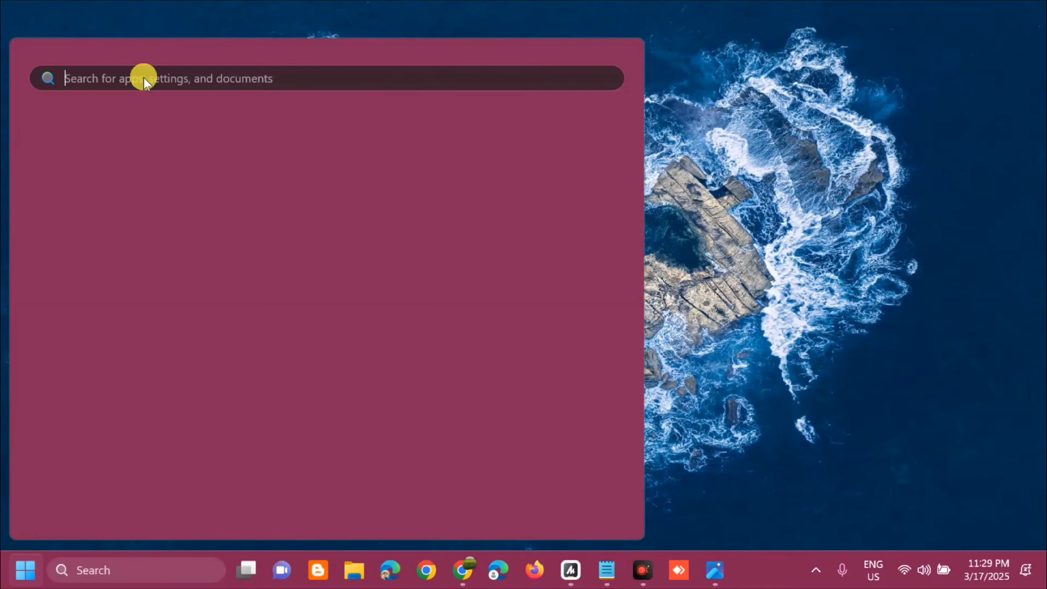
{"action": "type", "text": "settings"}
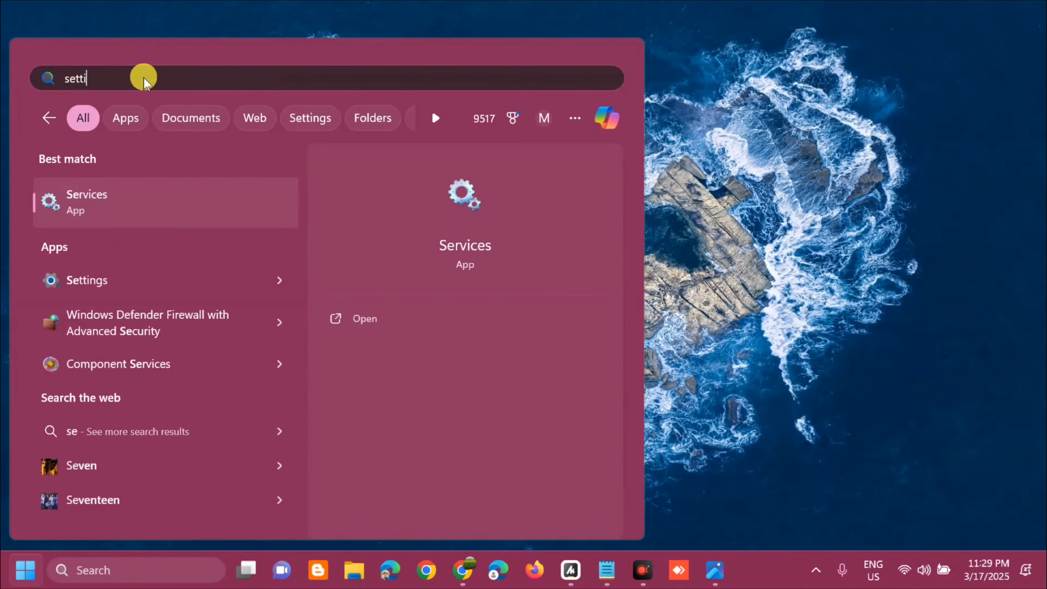
{"action": "left_click", "coordinate": [365, 318]}
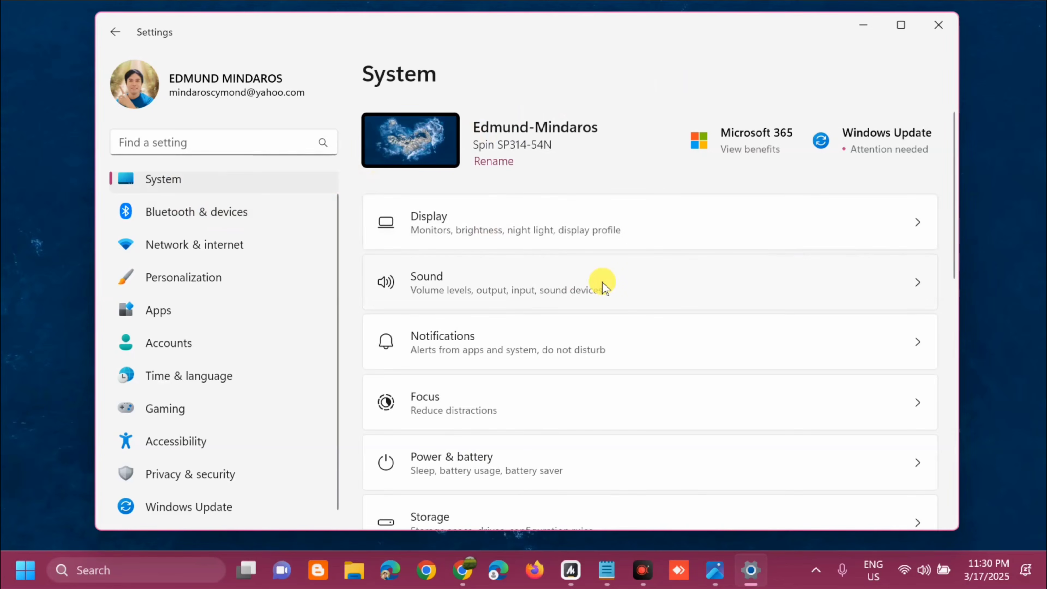
Open the list of other troubleshooters within the system's Troubleshoot settings
{"action": "scroll", "coordinate": [607, 282], "scroll_direction": "down", "scroll_amount": 10}
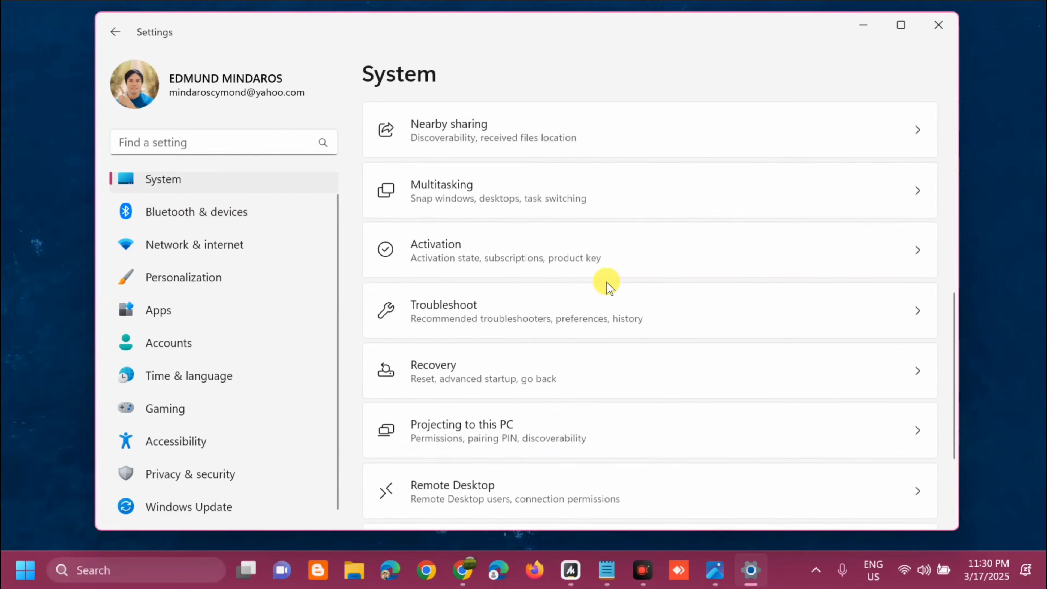
{"action": "left_click", "coordinate": [517, 310]}
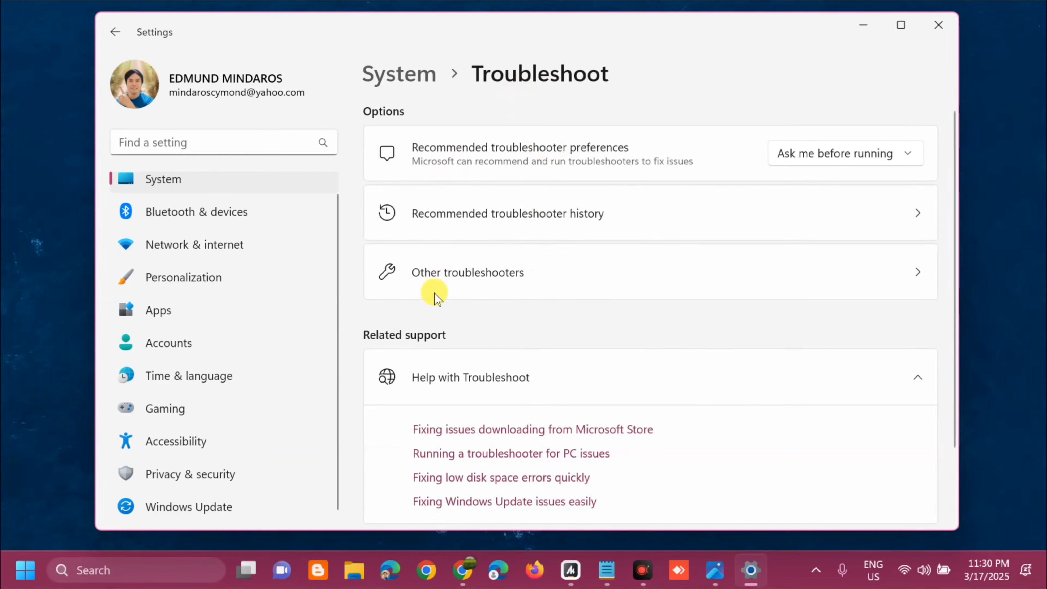
{"action": "left_click", "coordinate": [454, 275]}
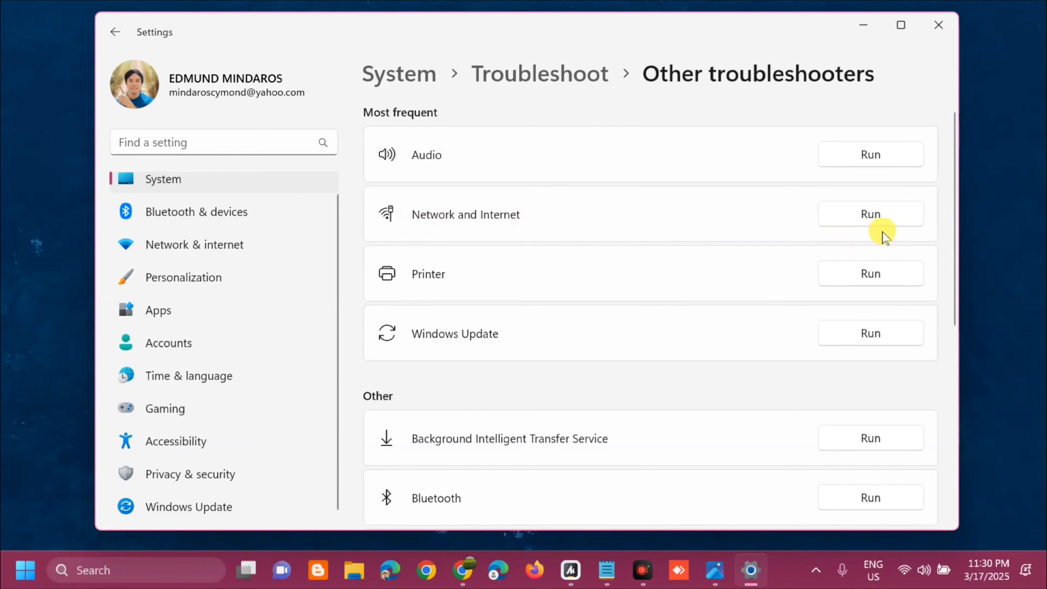
Run the Network and Internet troubleshooter and review its recommendations, closing both Get Help and Settings when done
{"action": "left_click", "coordinate": [871, 216]}
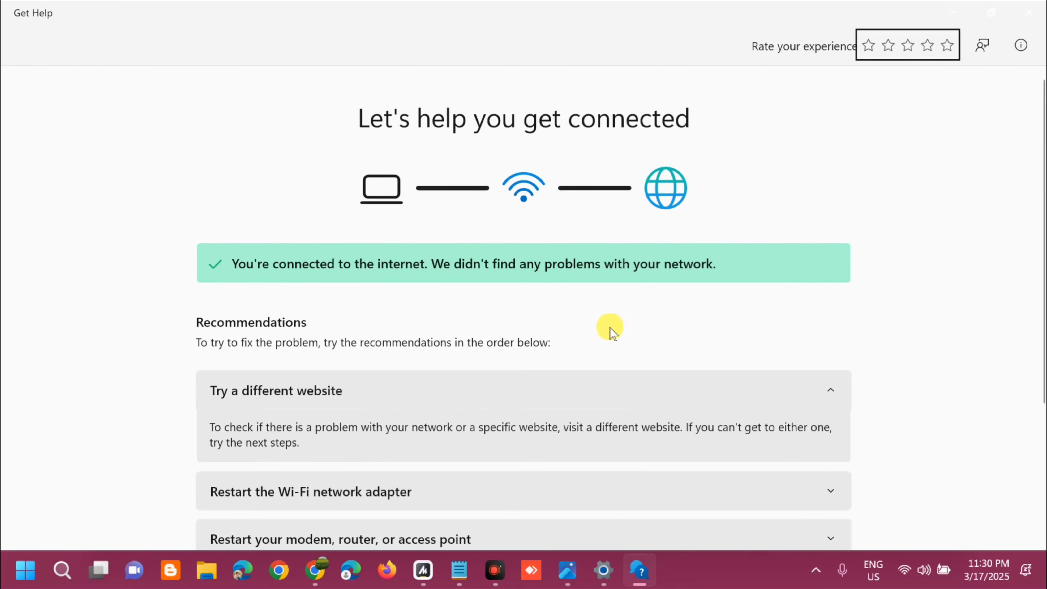
{"action": "scroll", "coordinate": [609, 329], "scroll_direction": "down", "scroll_amount": 3}
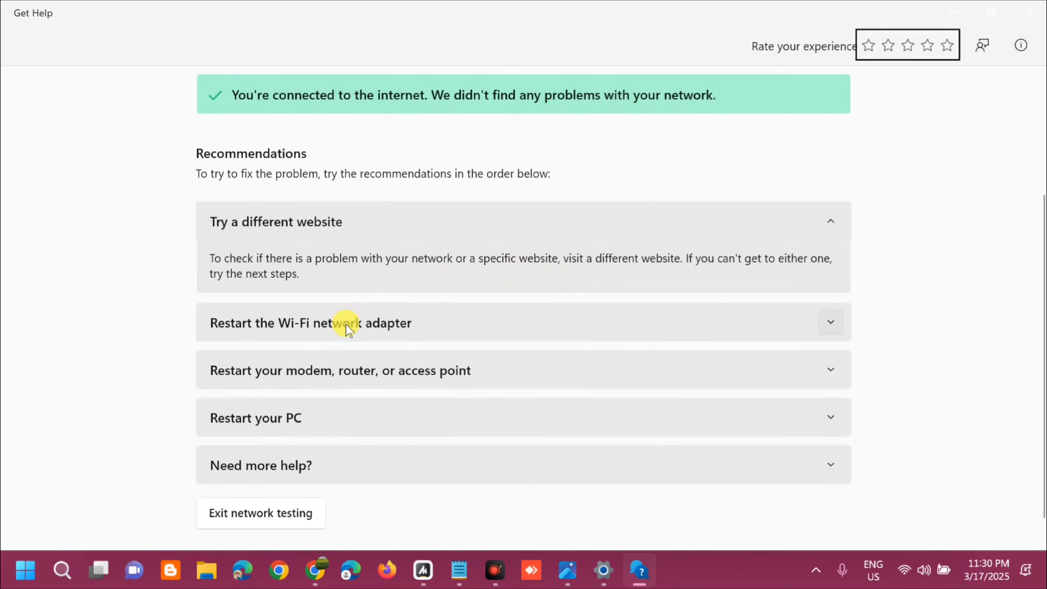
{"action": "scroll", "coordinate": [349, 318], "scroll_direction": "down", "scroll_amount": 1}
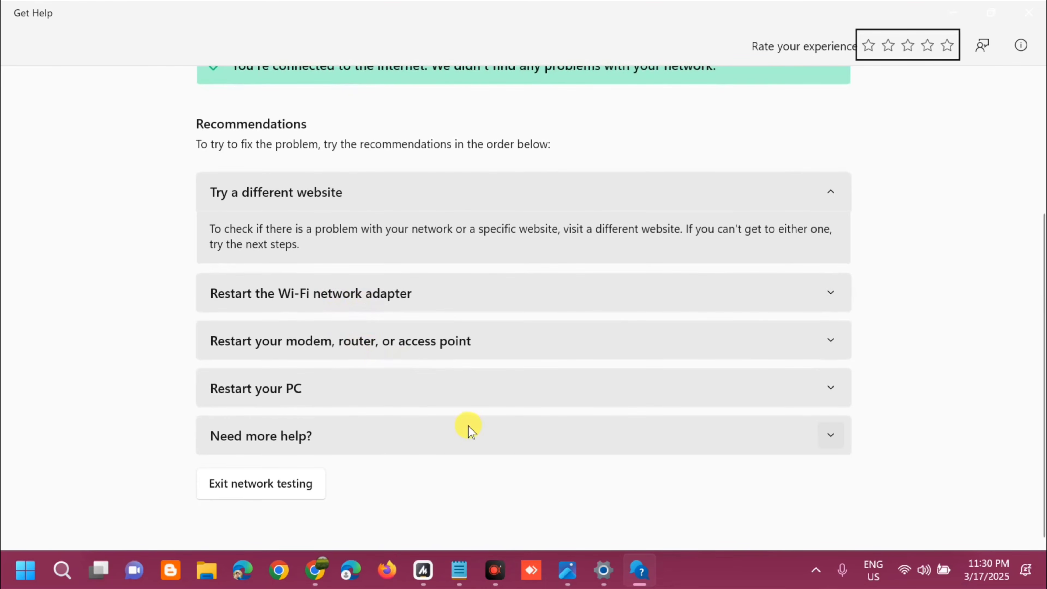
{"action": "left_click", "coordinate": [1032, 16]}
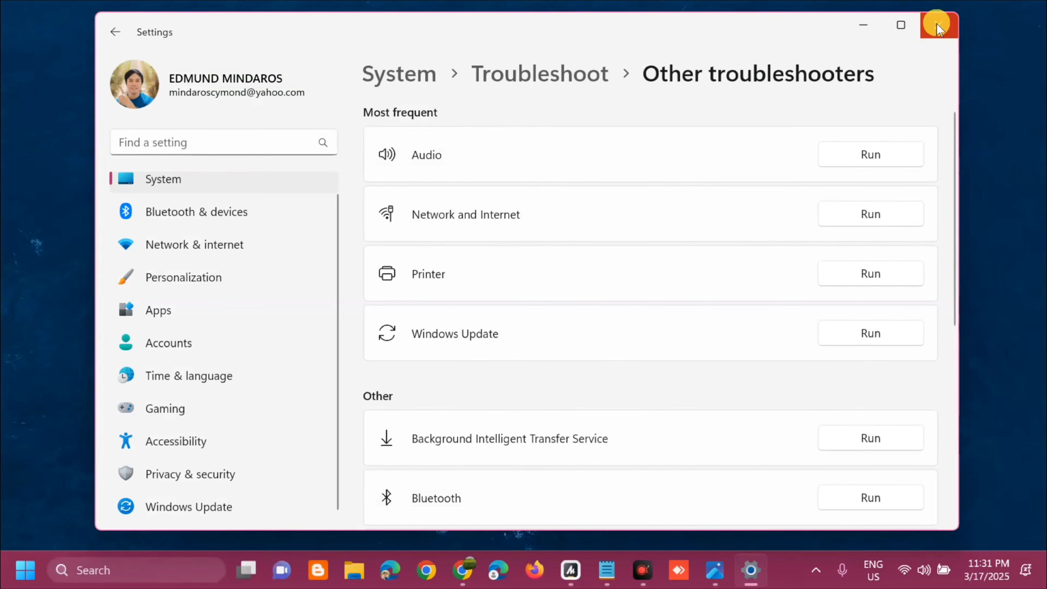
{"action": "left_click", "coordinate": [937, 25]}
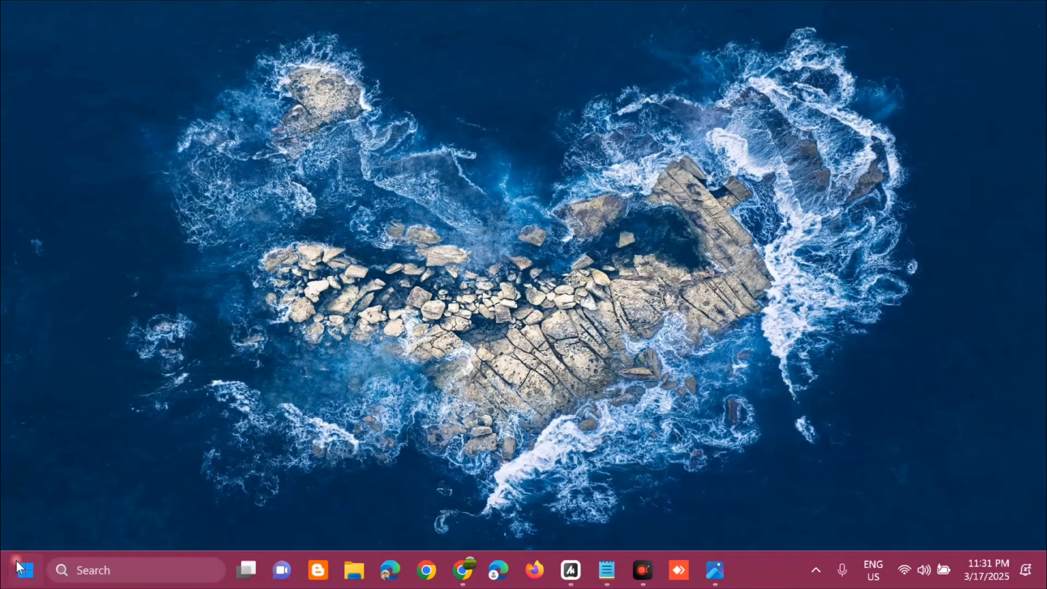
View the computer's power options, including Restart, and dismiss them without restarting
{"action": "left_click", "coordinate": [22, 568]}
{"action": "left_click", "coordinate": [476, 513]}
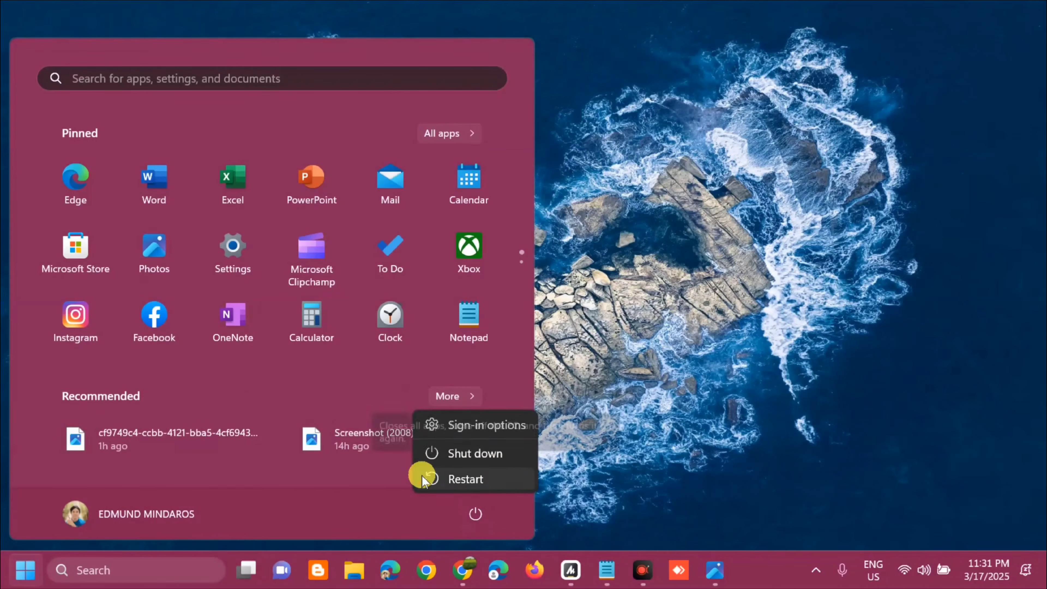
{"action": "left_click", "coordinate": [681, 344]}
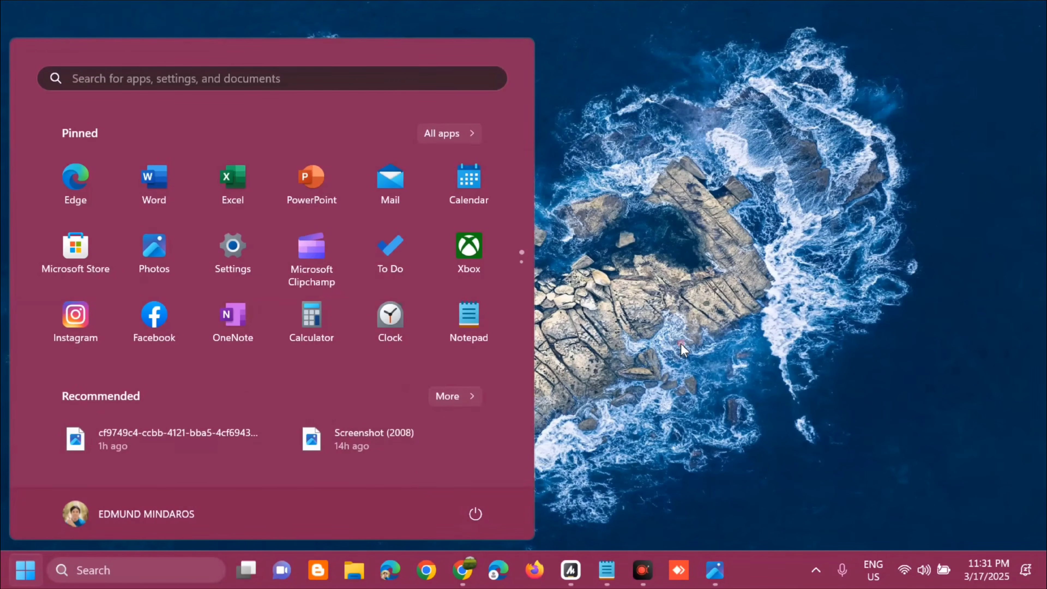
{"action": "left_click", "coordinate": [681, 343]}
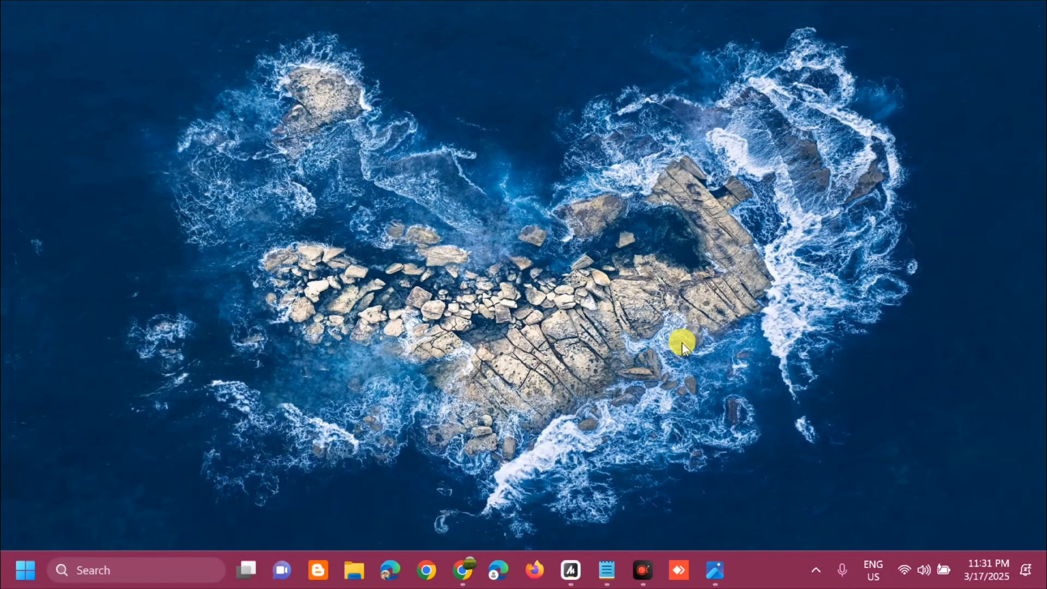